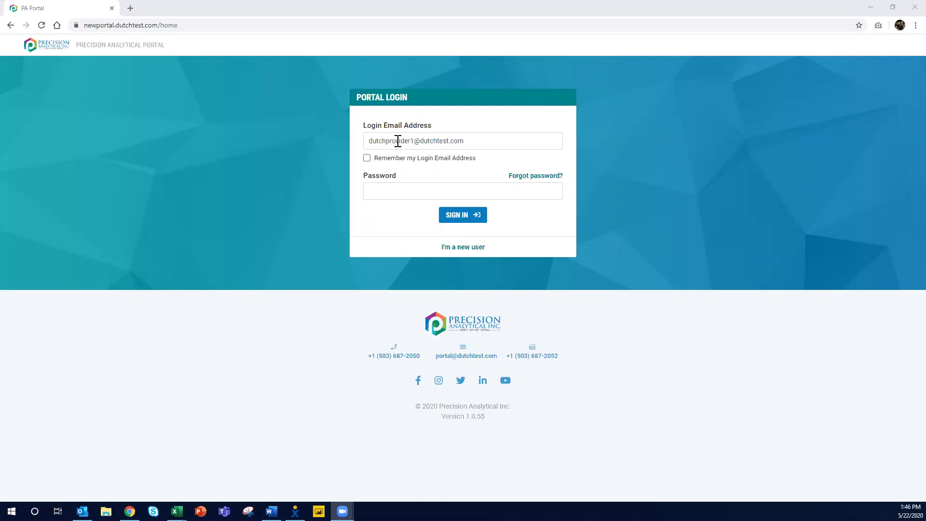
Look at the password reset and new-user portal registration forms, closing each without sending a link.
left_click(536, 176)
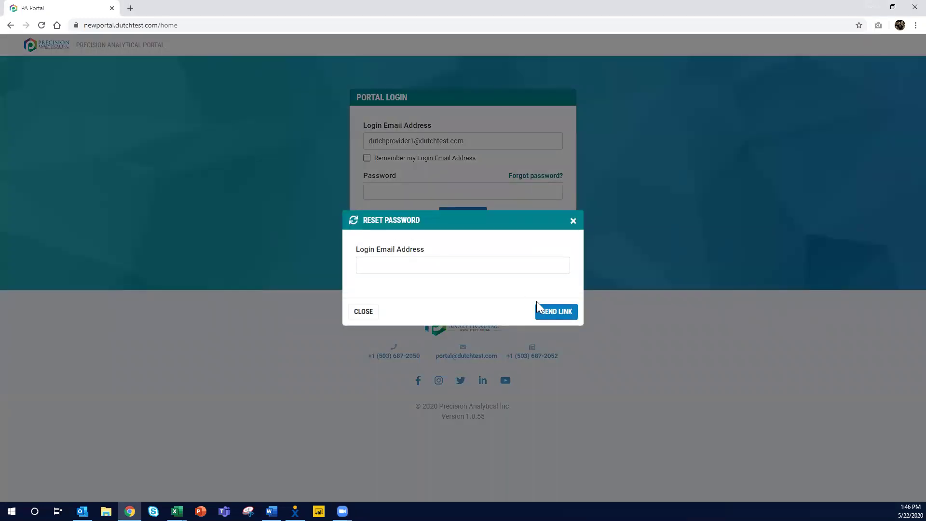
left_click(573, 221)
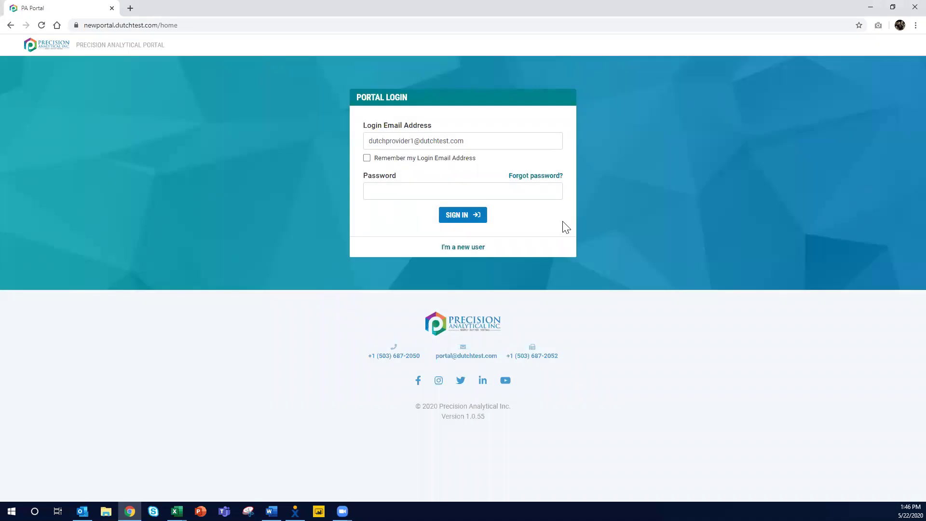
left_click(466, 247)
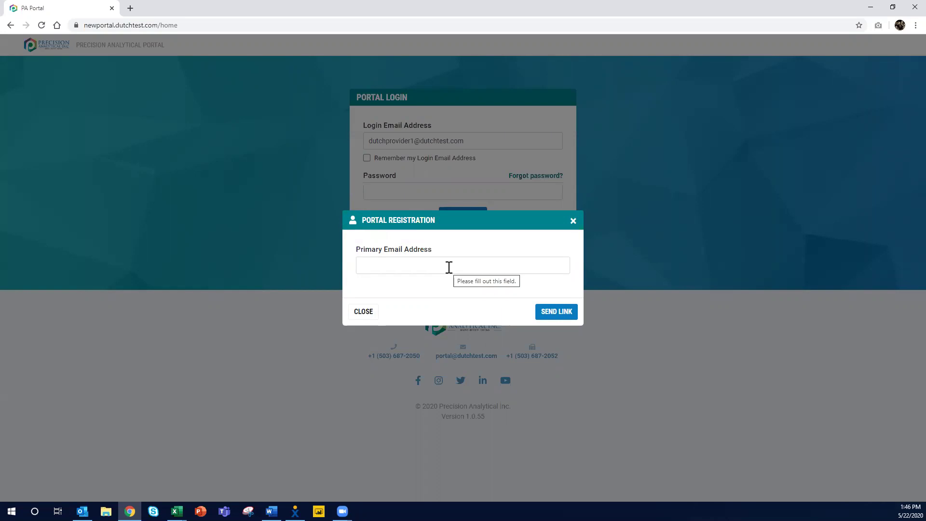
left_click(576, 223)
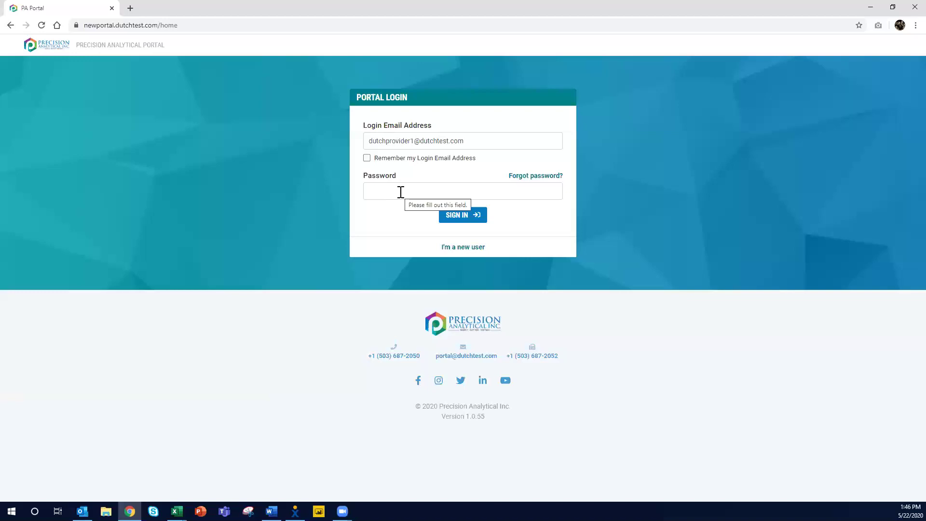
Fill in the account password and sign in to the provider portal.
left_click(400, 192)
left_click(425, 212)
left_click(462, 215)
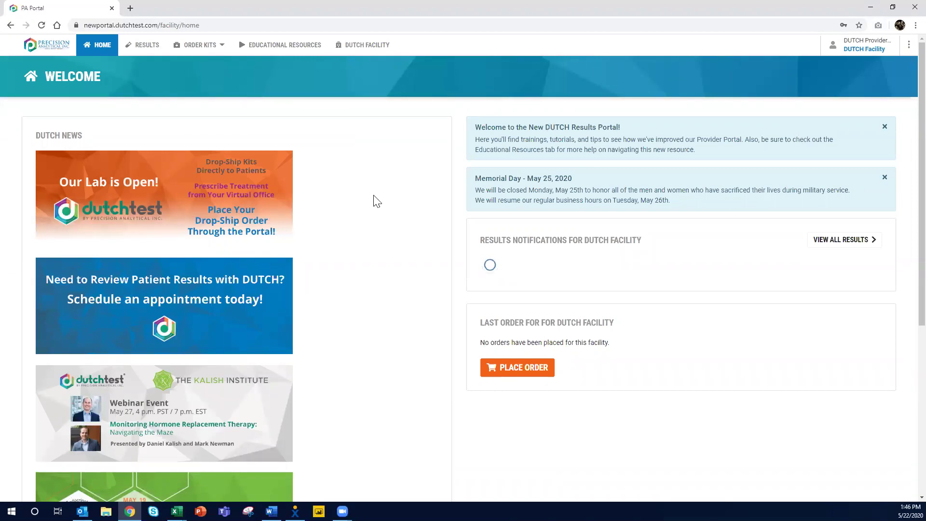
Review the DUTCH news, results notifications and last order information on the welcome page.
scroll(357, 208, "down", 3)
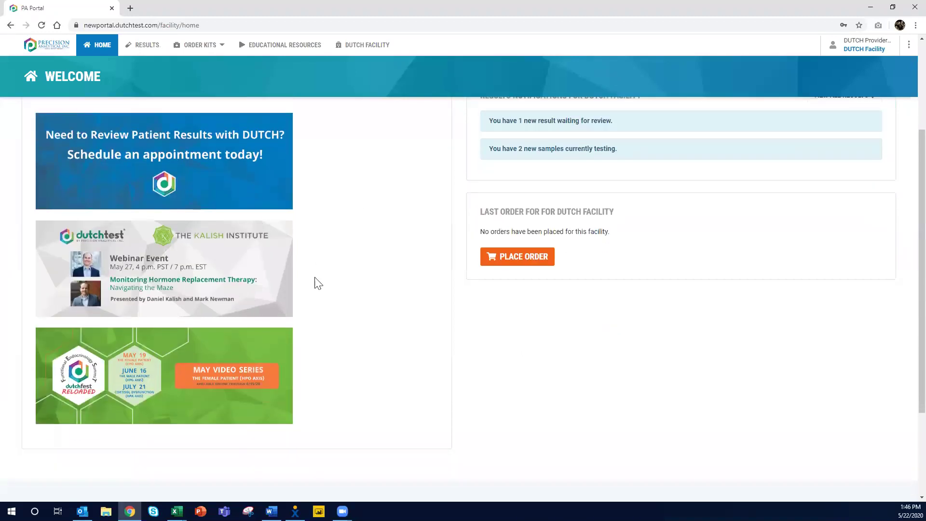
scroll(338, 275, "up", 3)
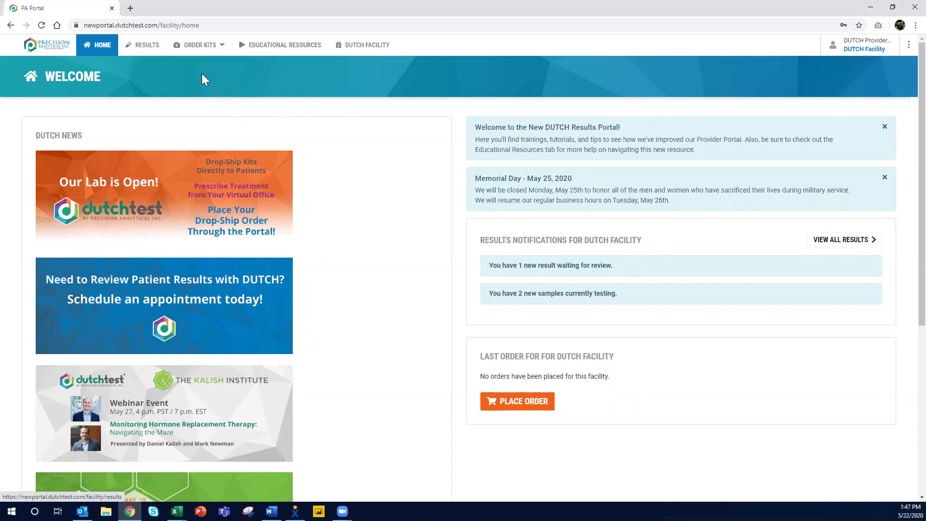
mouse_move(199, 50)
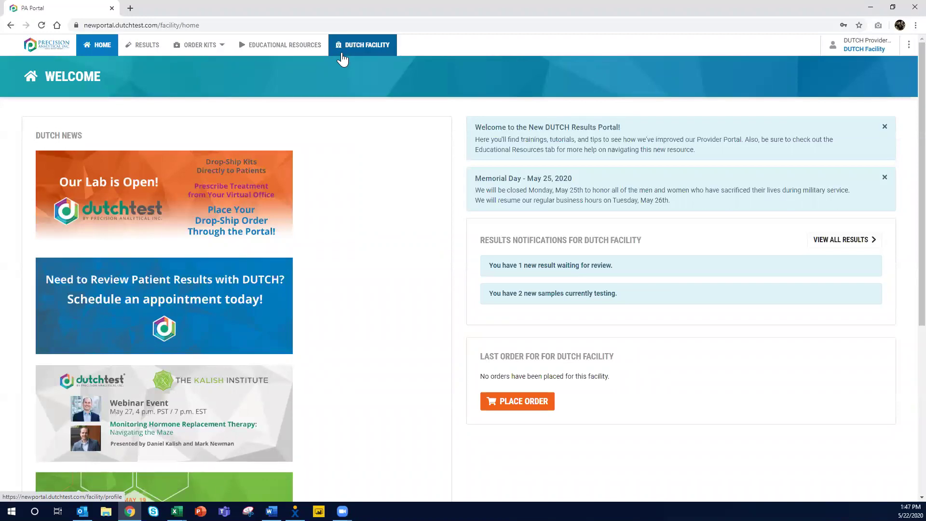
Go to the facility's results and look at the report viewing options for Patient 1.
left_click(133, 54)
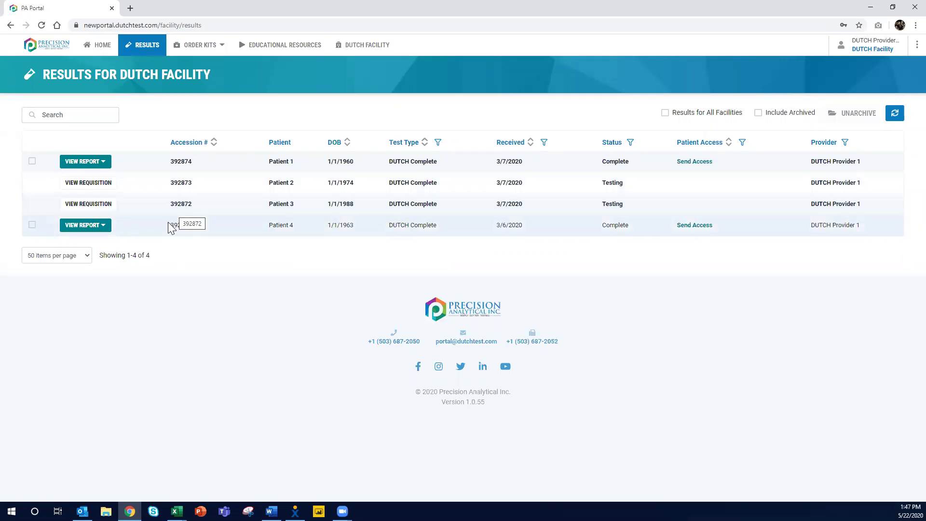
left_click(103, 162)
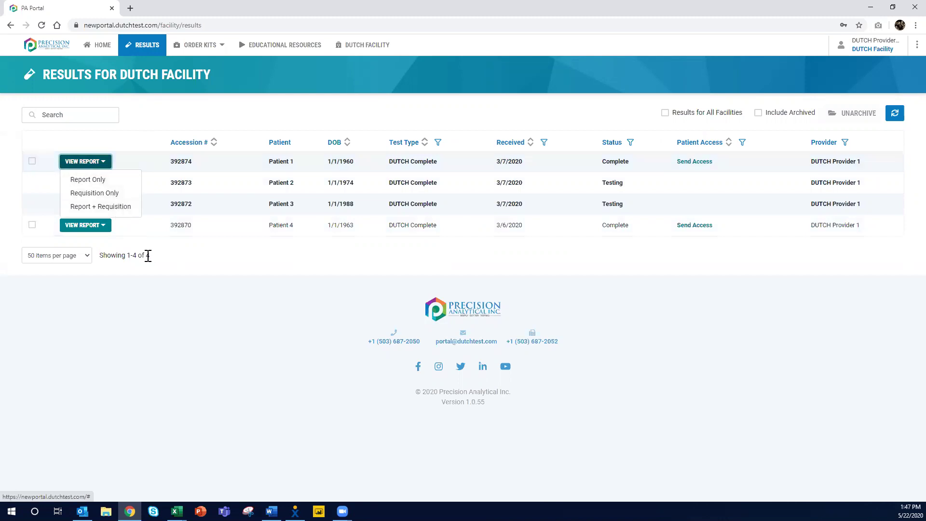
left_click(176, 304)
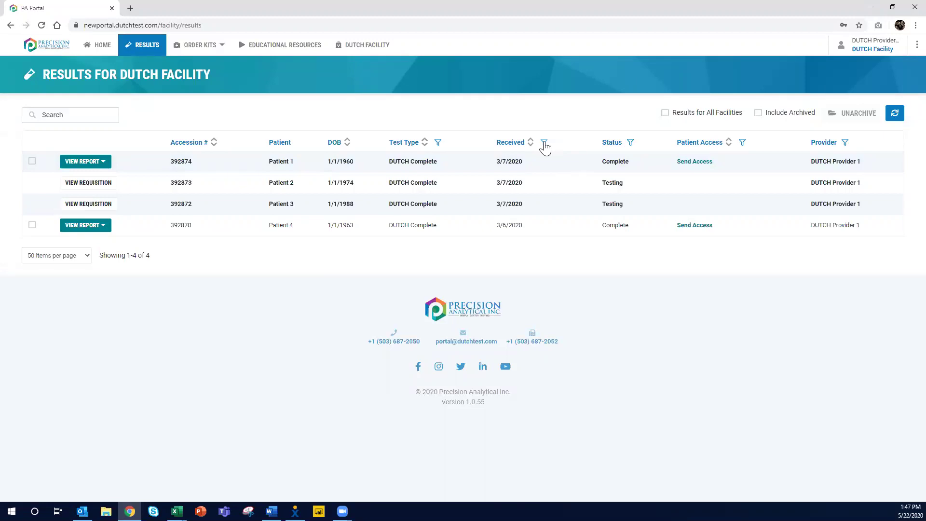
Examine the Received date filter and the Status filter choices for the results list, closing both without applying them.
left_click(544, 143)
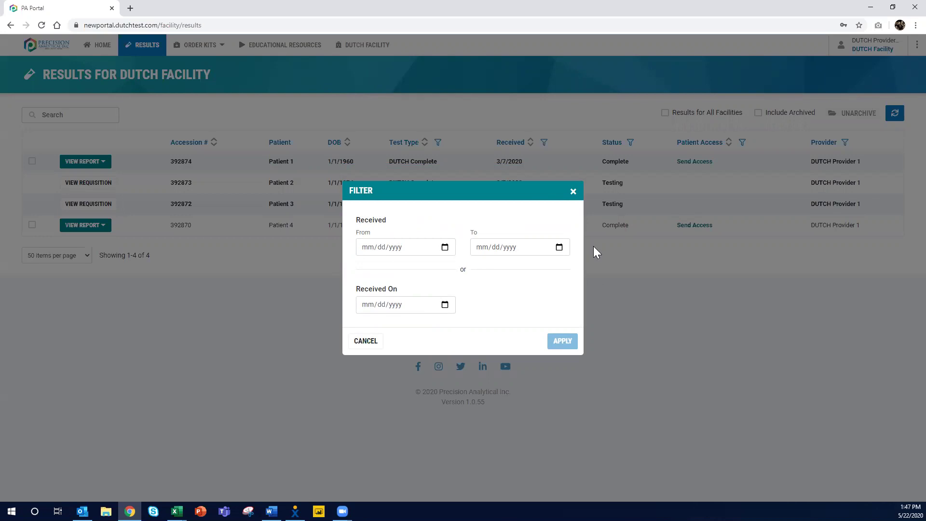
left_click(573, 191)
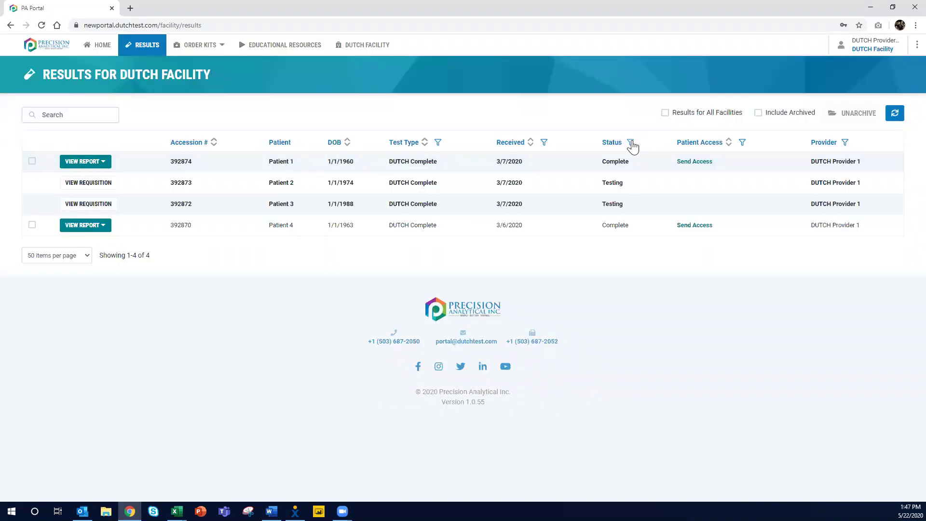
left_click(630, 143)
left_click(515, 276)
scroll(476, 319, "down", 1)
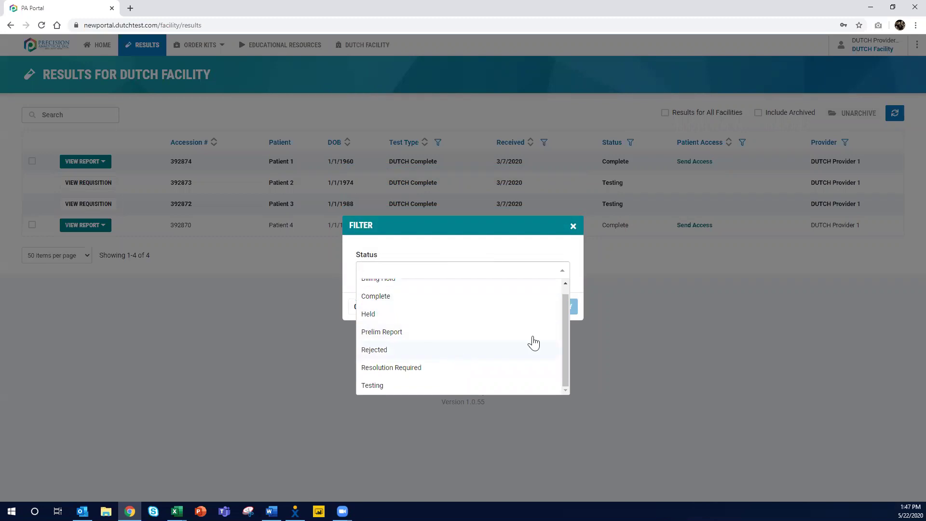
left_click(544, 244)
left_click(573, 226)
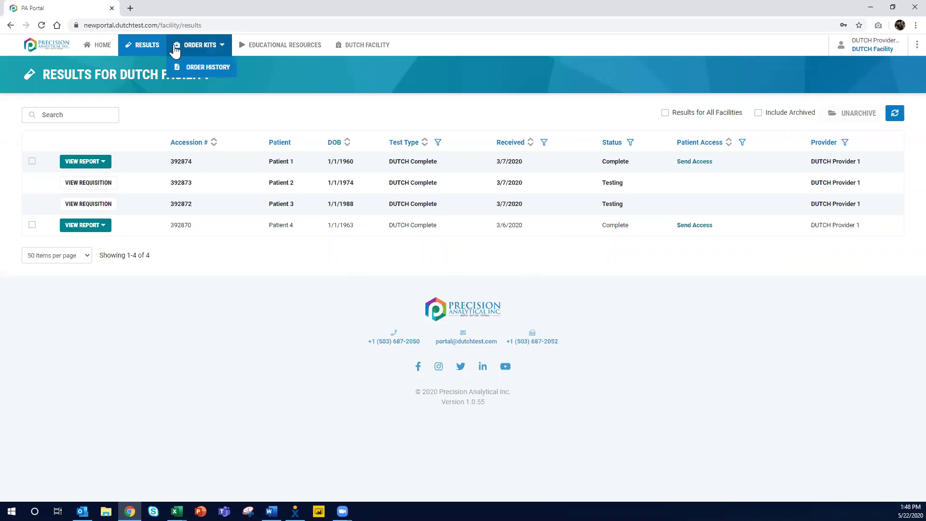
Add one DUTCH Complete (Dried Urine) kit to the cart of a new kit order and continue to shipping.
left_click(190, 47)
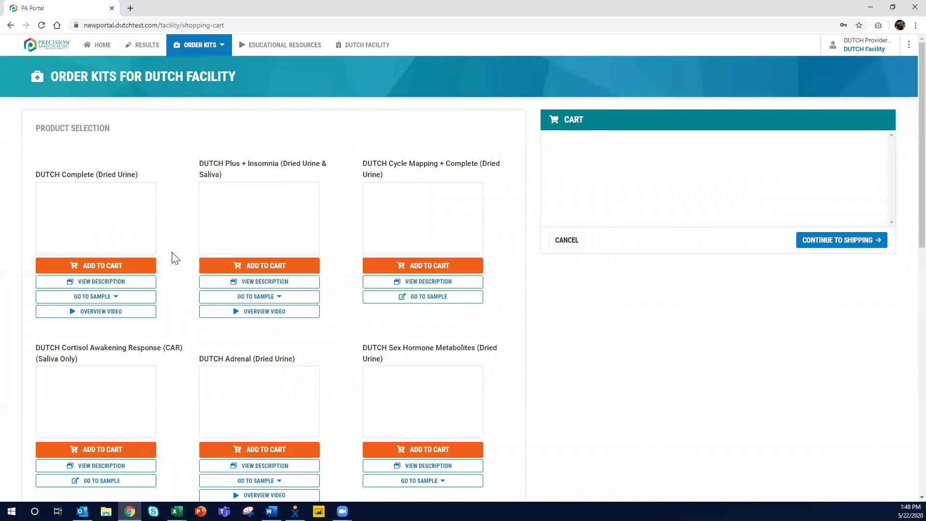
scroll(172, 254, "down", 1)
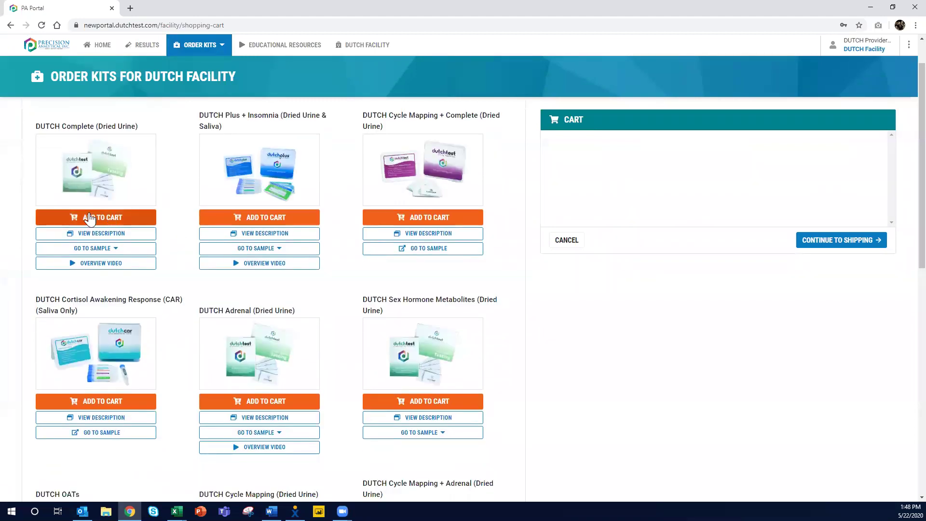
left_click(118, 221)
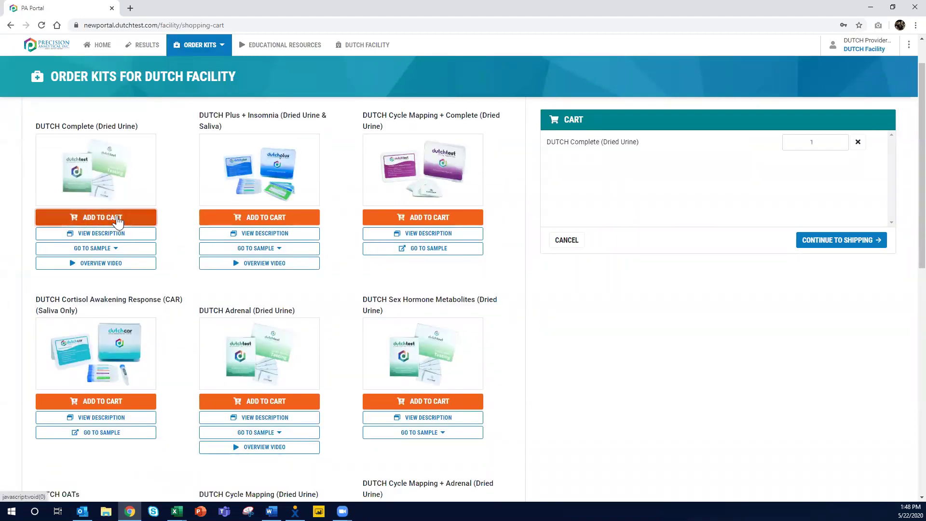
left_click(823, 142)
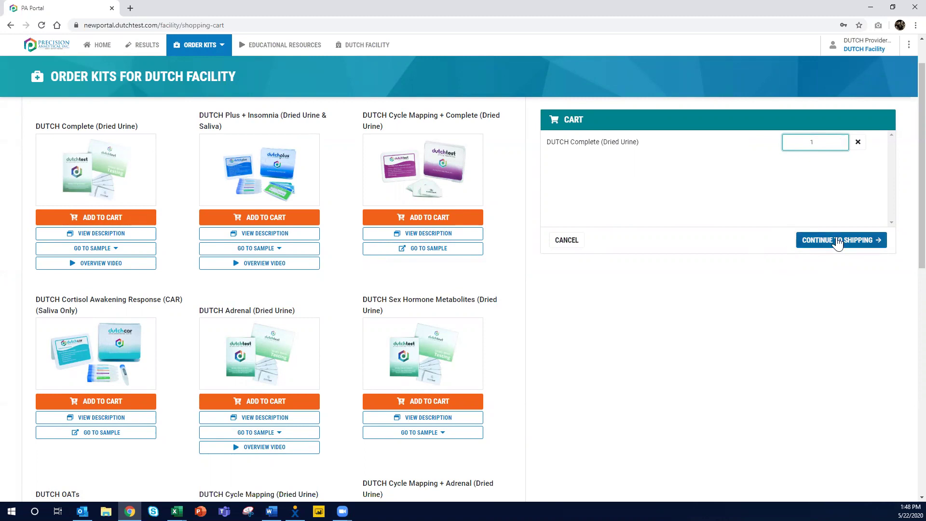
left_click(838, 242)
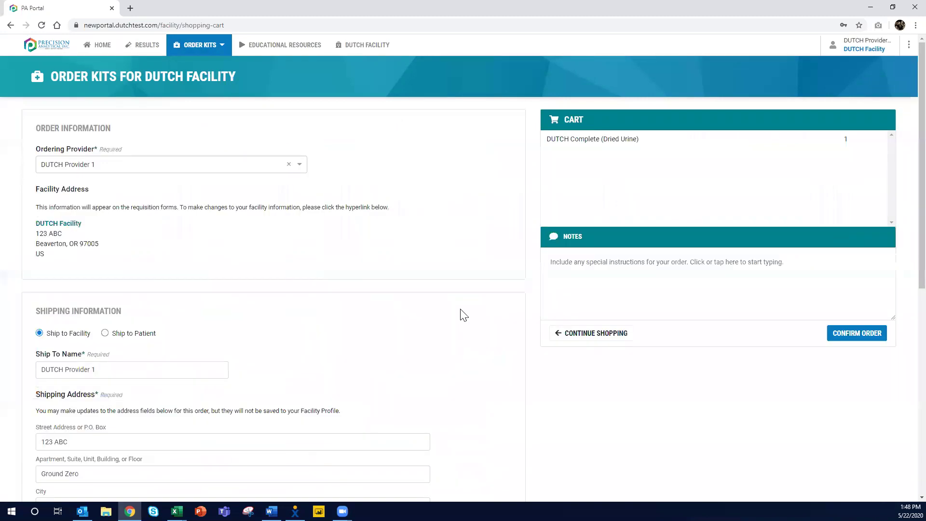
Check the available ordering providers and review the facility's shipping information for the order.
left_click(297, 167)
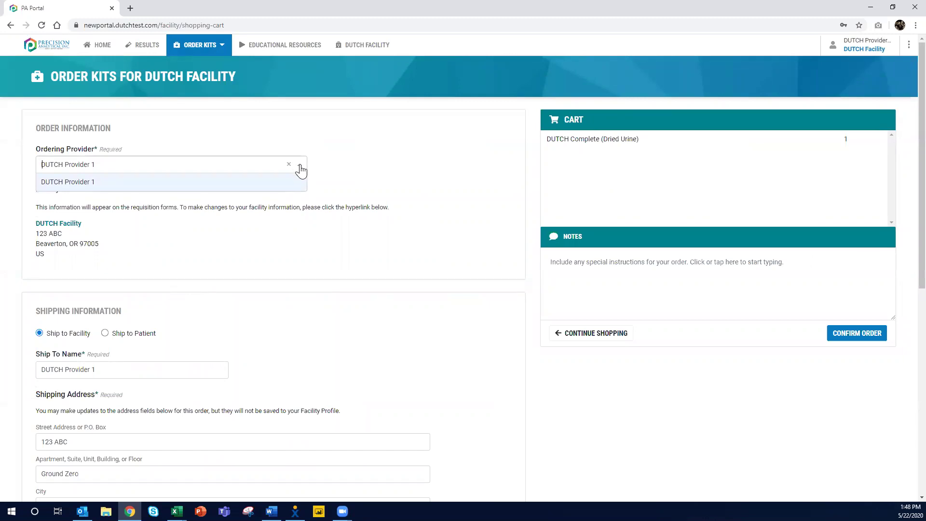
left_click(344, 205)
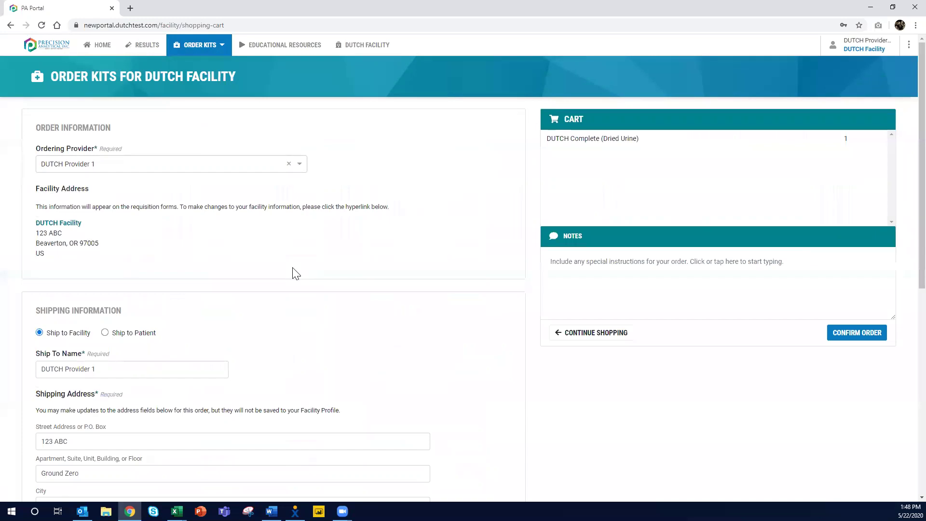
scroll(296, 272, "down", 2)
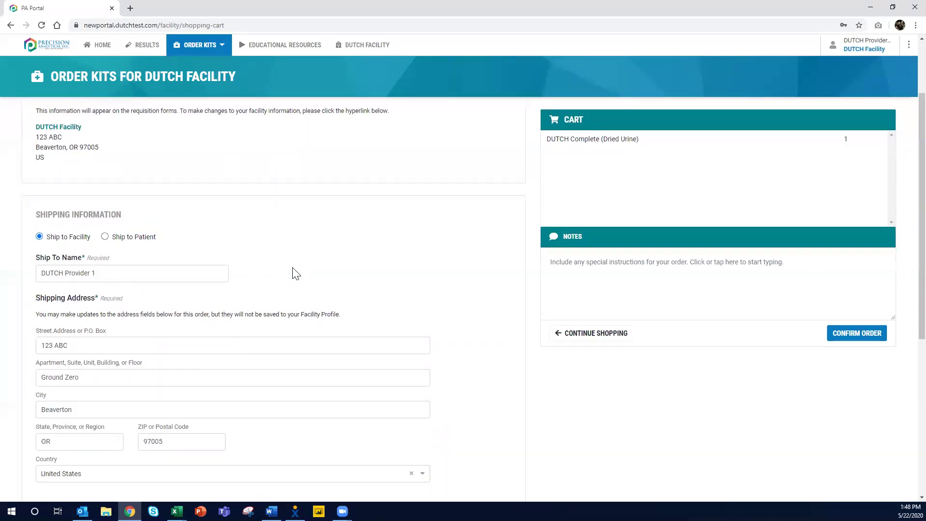
scroll(198, 242, "down", 2)
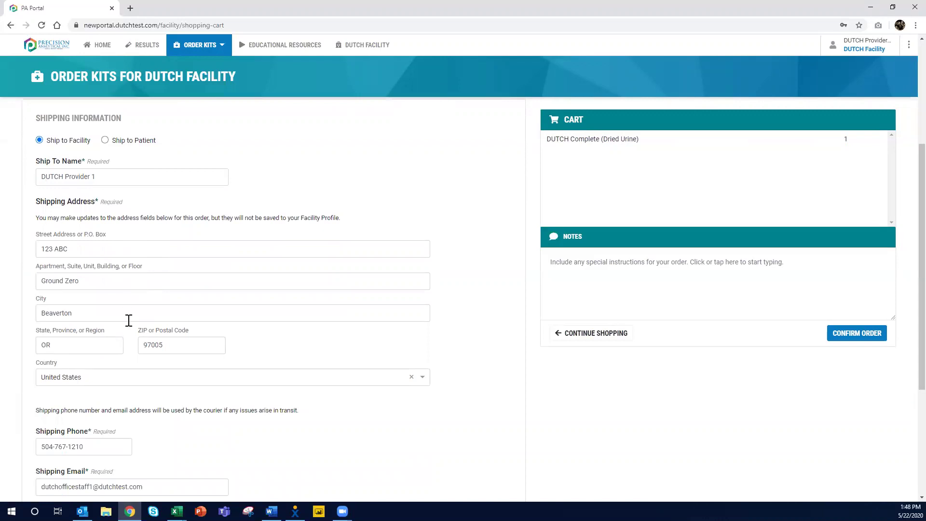
Set the order to Ship to Patient and review the required patient information, shipping address and contact fields.
left_click(105, 141)
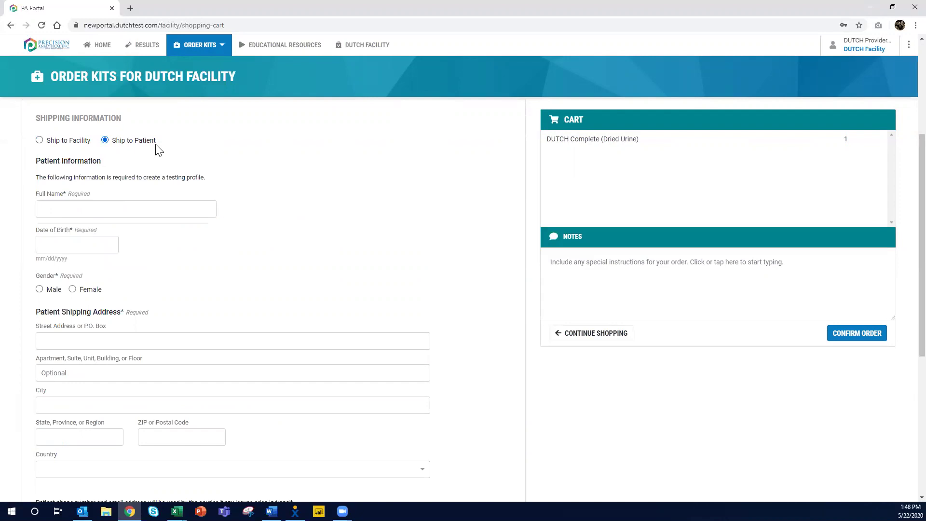
scroll(158, 180, "down", 1)
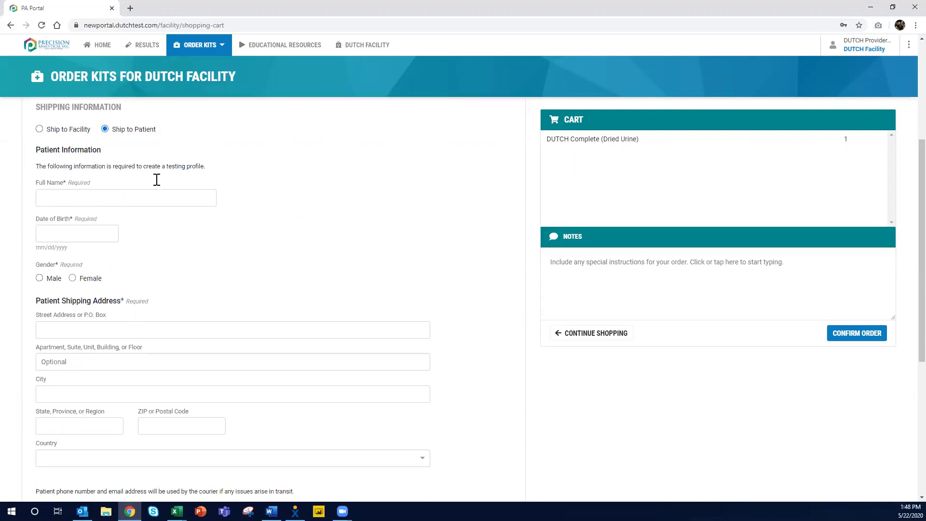
left_click(119, 165)
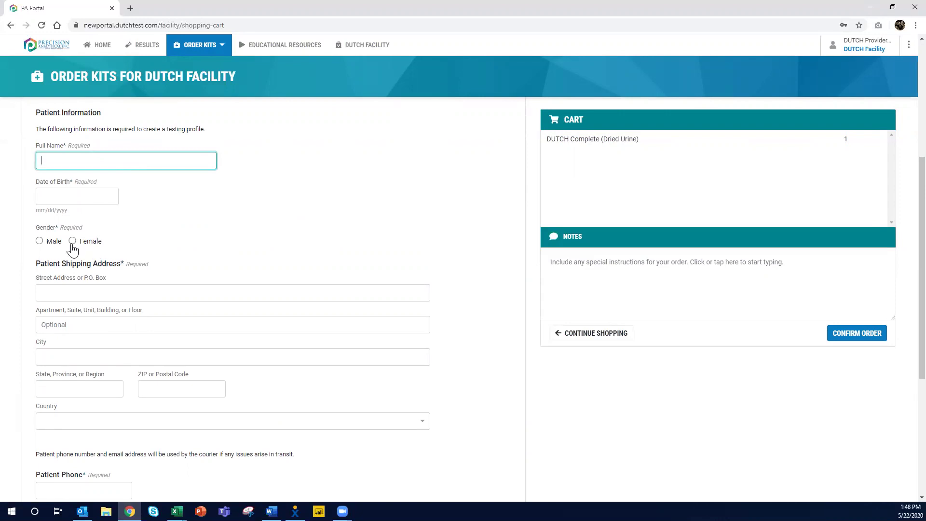
scroll(200, 237, "down", 3)
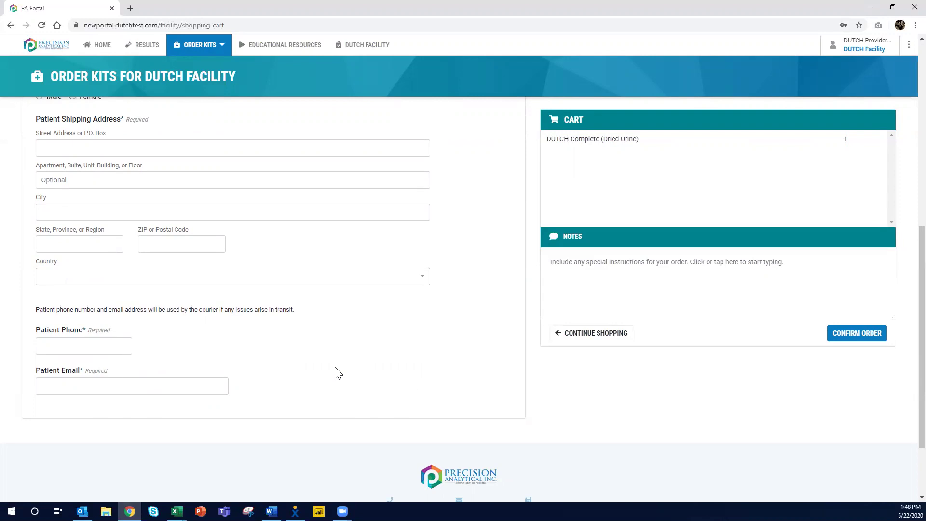
scroll(357, 371, "up", 1)
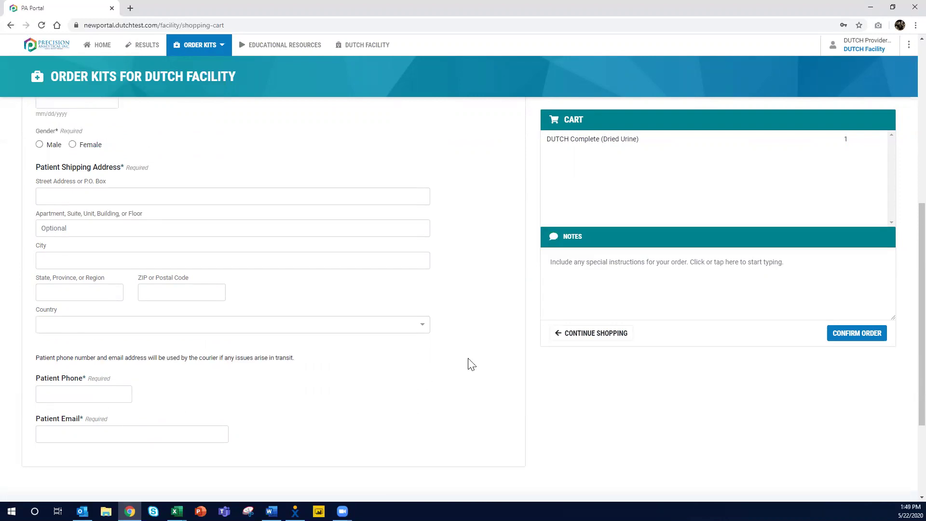
scroll(503, 372, "up", 3)
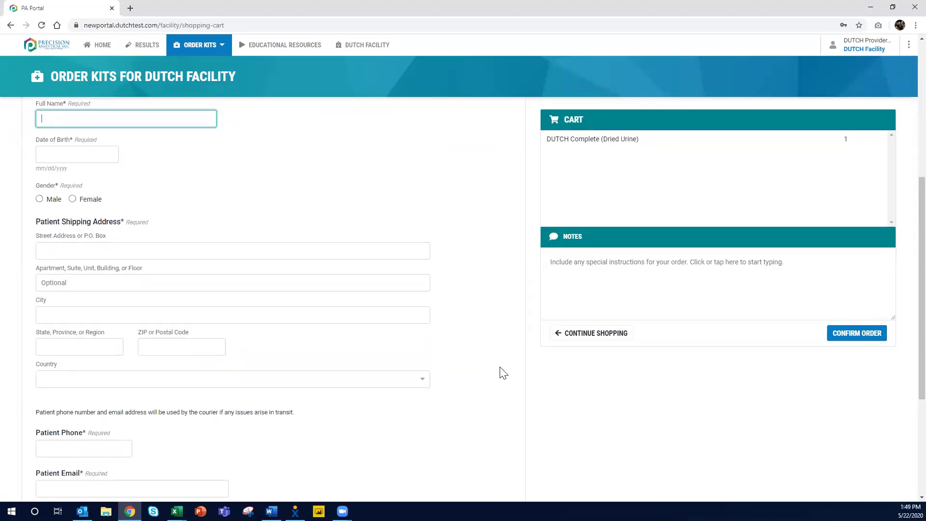
scroll(503, 372, "up", 1)
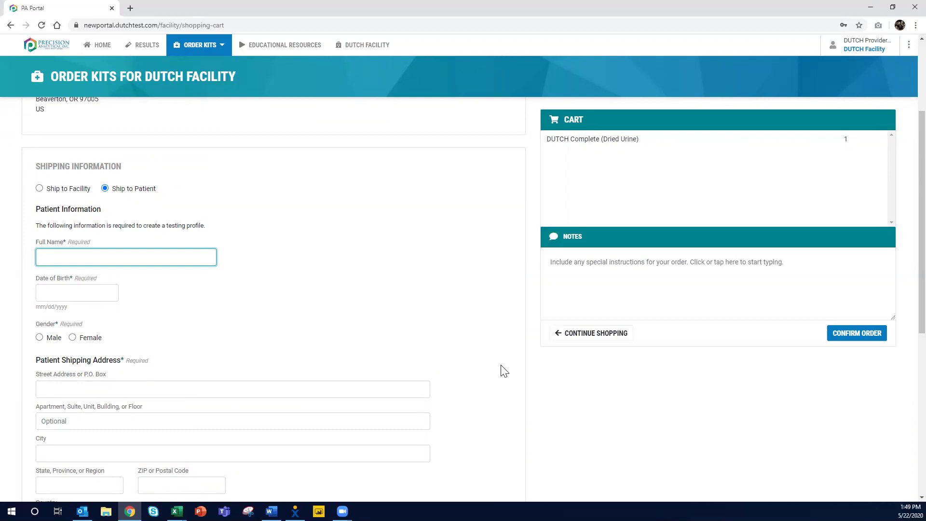
scroll(550, 357, "up", 2)
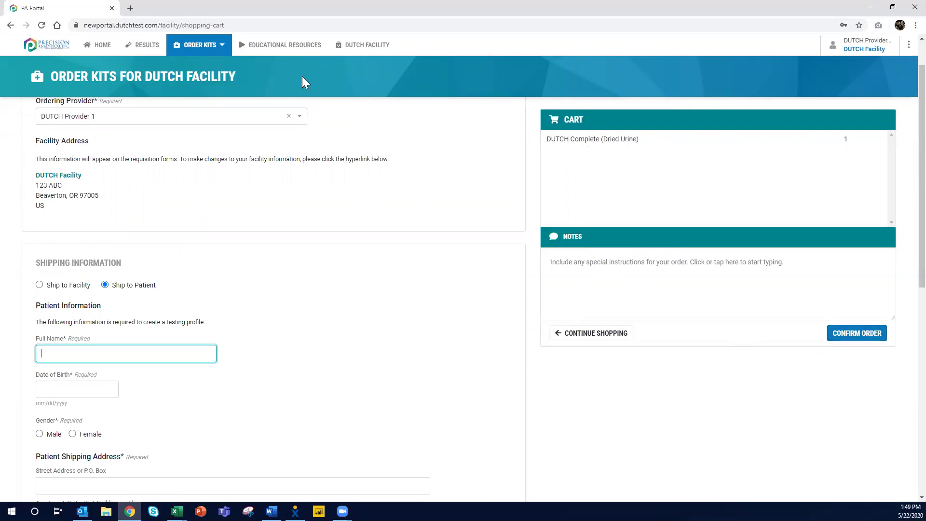
Browse the Product Information and Collection Instructions categories of the educational resources.
left_click(283, 48)
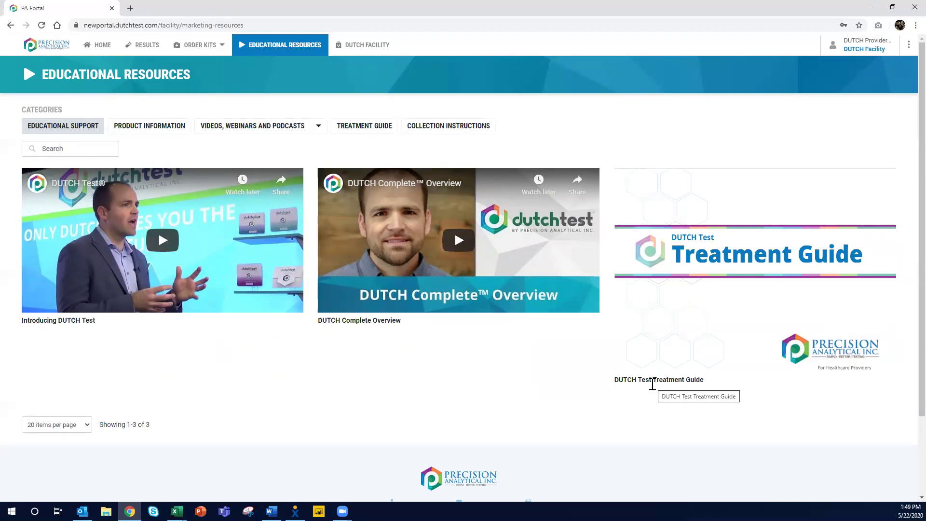
left_click(156, 132)
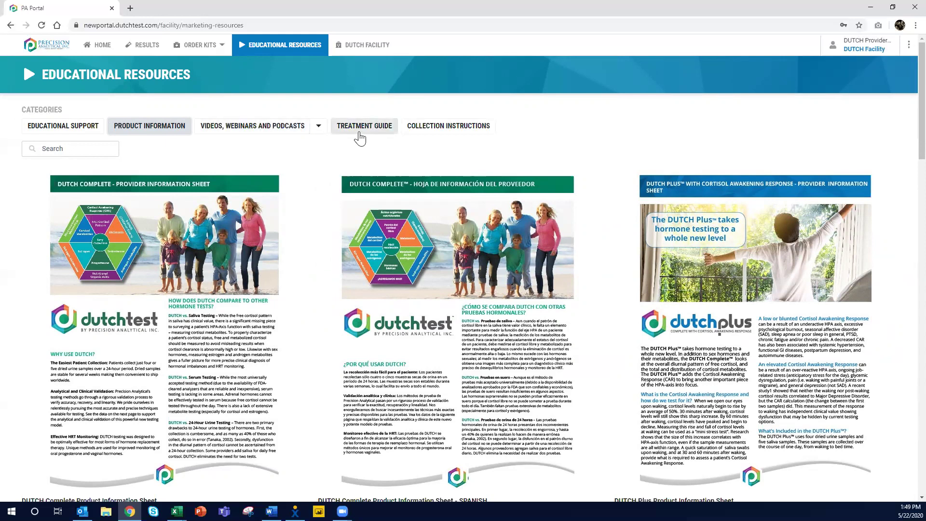
left_click(434, 130)
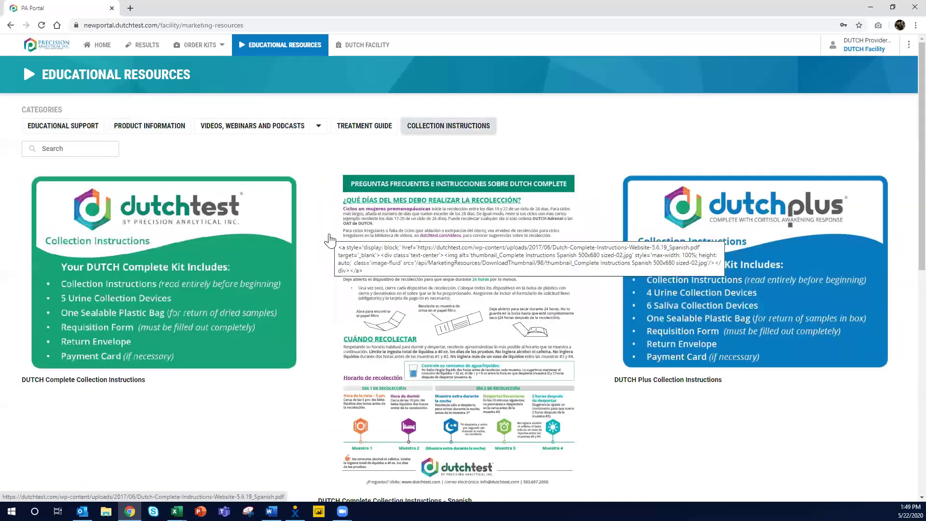
Open the DUTCH Facility profile and review its contact information, address and company logo sections.
scroll(311, 242, "down", 2)
scroll(311, 242, "up", 2)
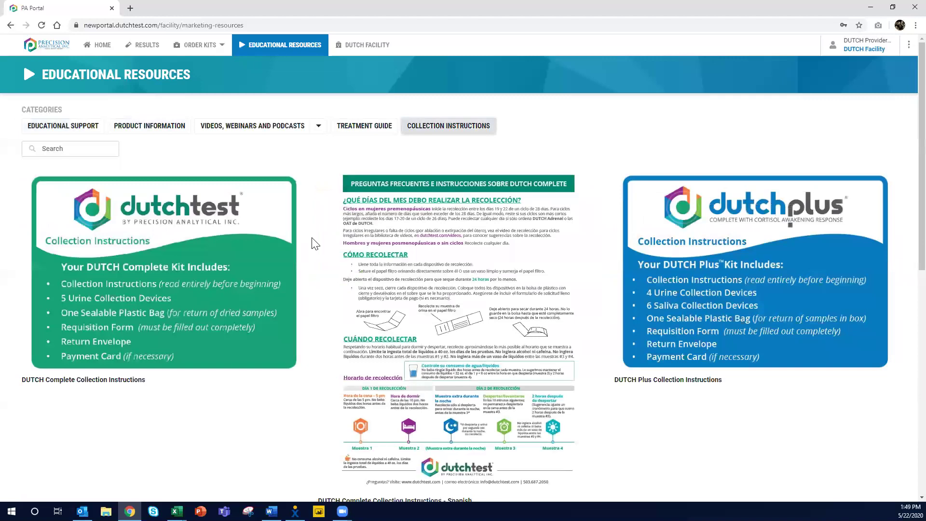
left_click(368, 46)
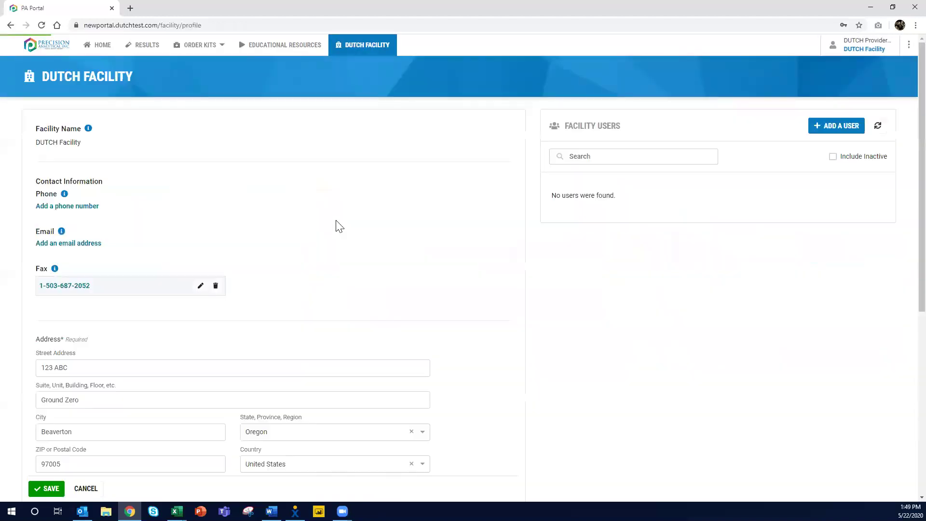
scroll(357, 212, "down", 1)
scroll(360, 216, "up", 1)
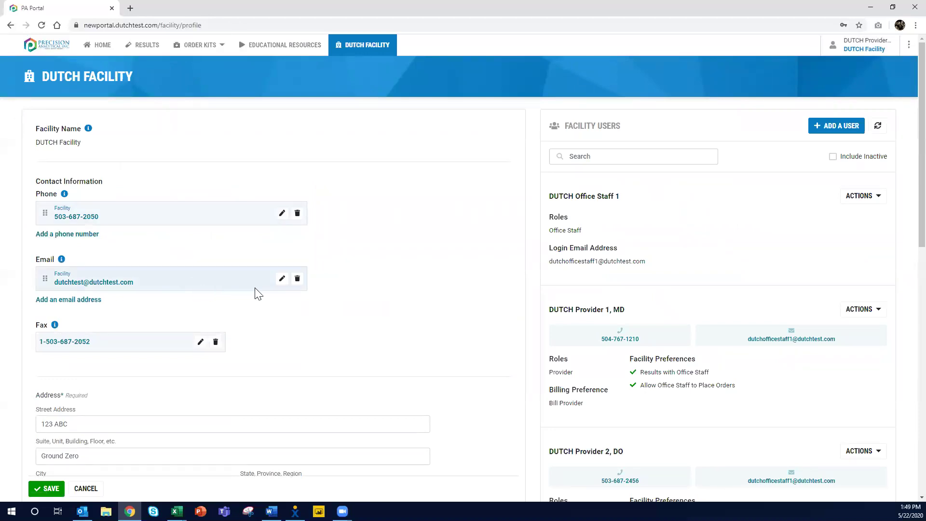
scroll(273, 296, "down", 1)
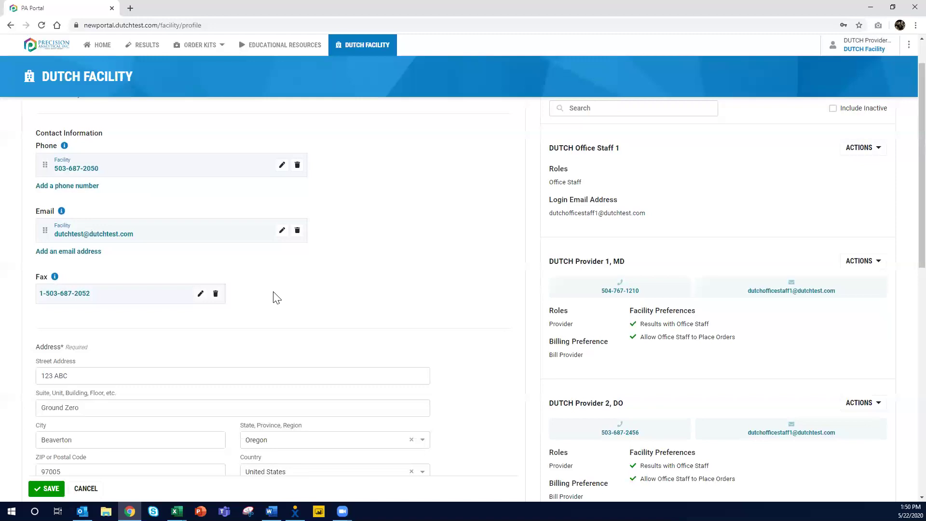
scroll(275, 295, "down", 1)
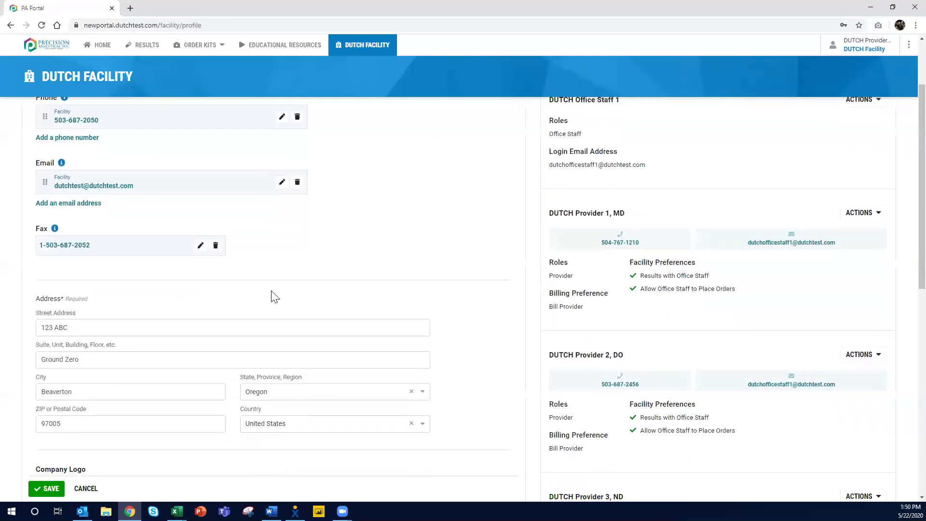
scroll(123, 265, "down", 1)
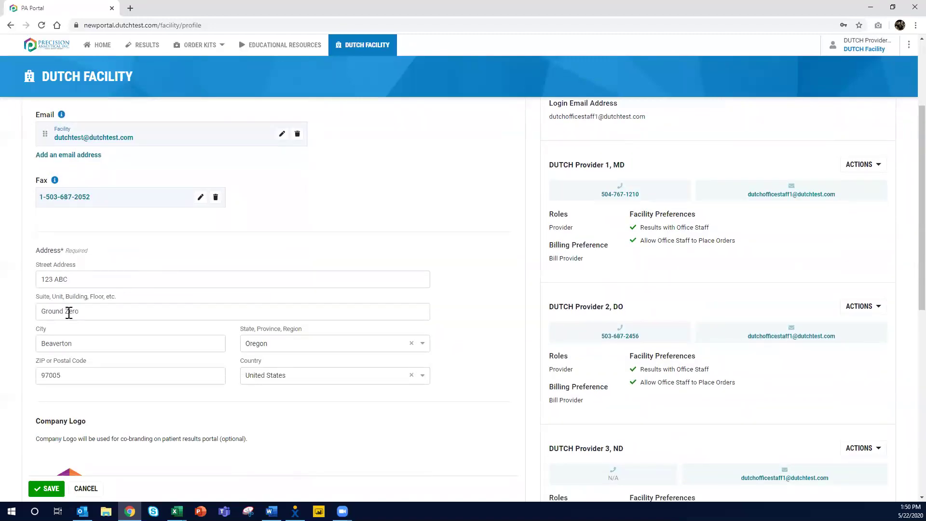
scroll(124, 310, "down", 2)
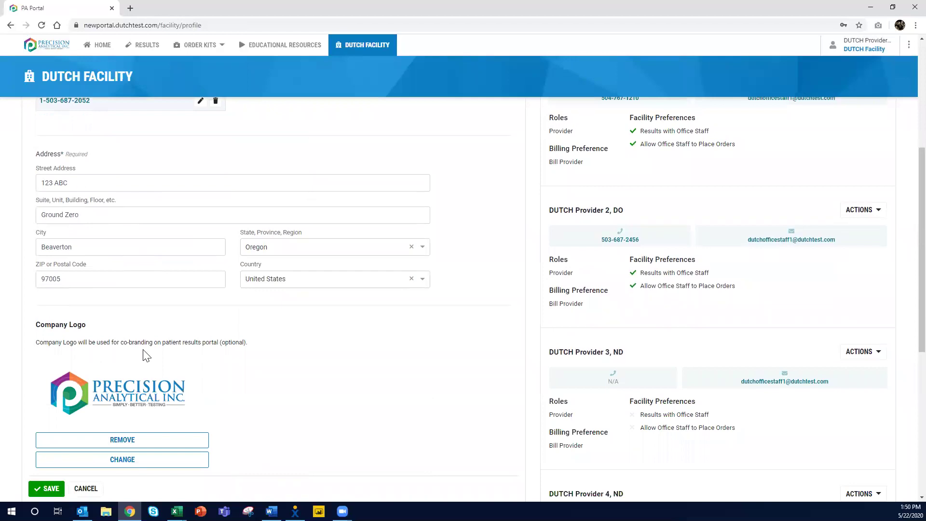
scroll(145, 355, "down", 2)
scroll(396, 358, "up", 7)
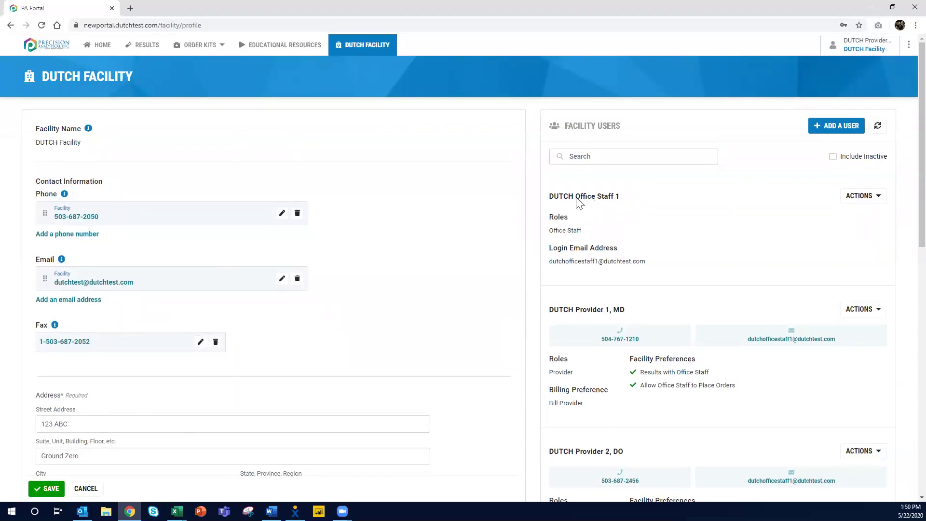
Review the facility's office staff and providers, including their roles, billing preferences and facility preferences.
scroll(559, 275, "down", 1)
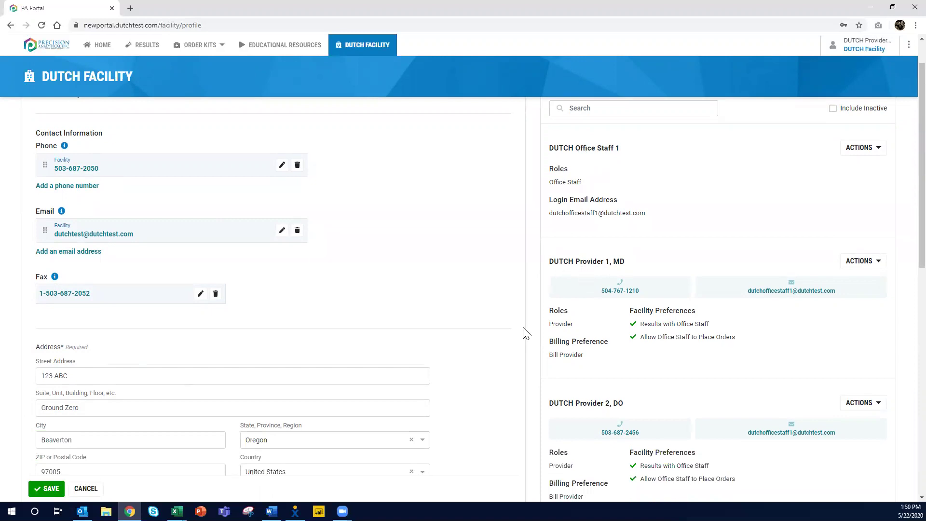
scroll(540, 323, "down", 2)
scroll(540, 321, "up", 3)
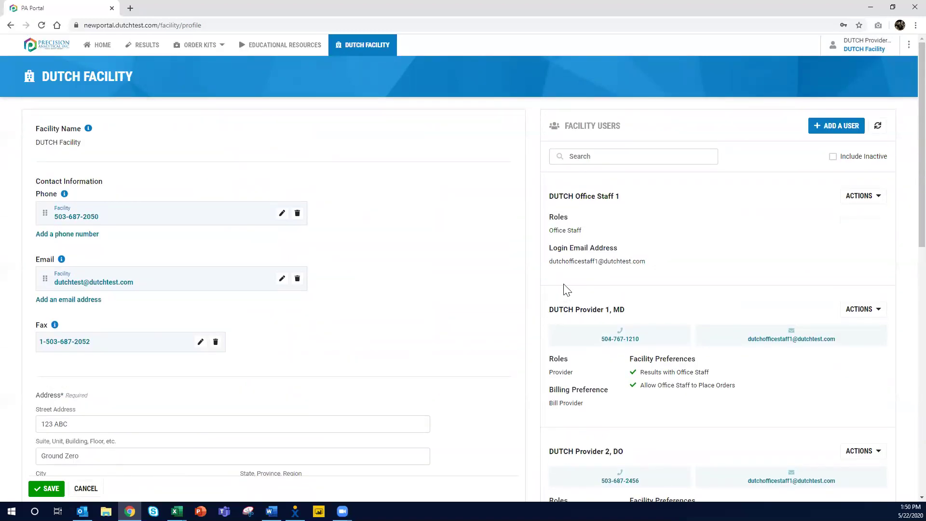
Preview adding a Non-Provider facility user up to the user email address check, and close the dialog without adding anyone.
left_click(833, 129)
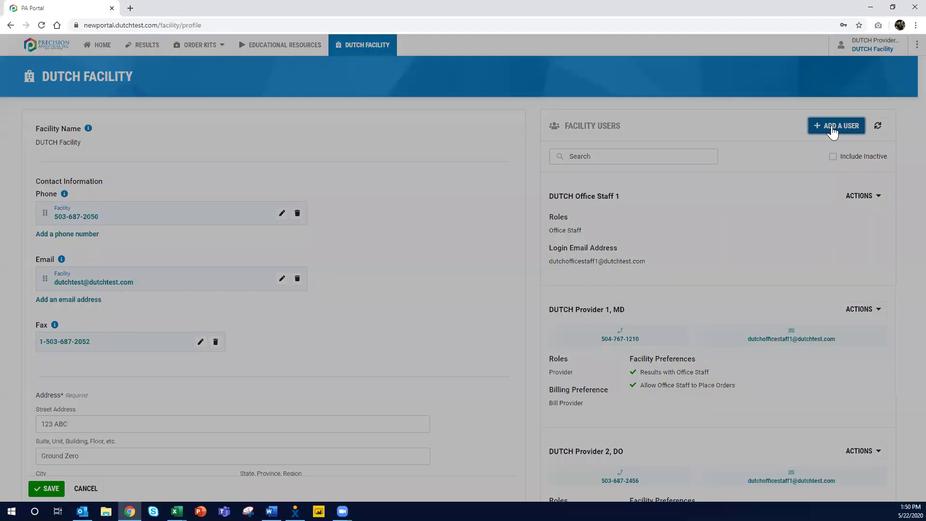
left_click(363, 278)
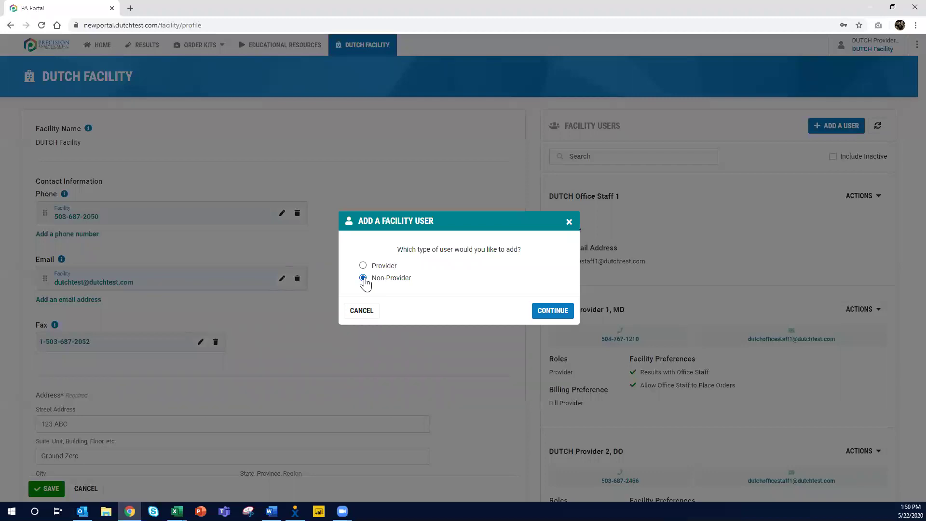
left_click(552, 312)
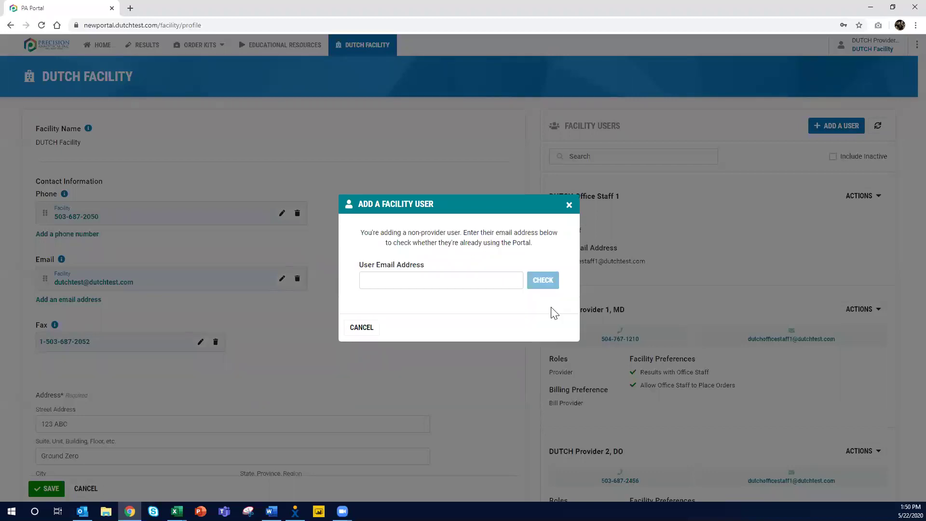
left_click(420, 283)
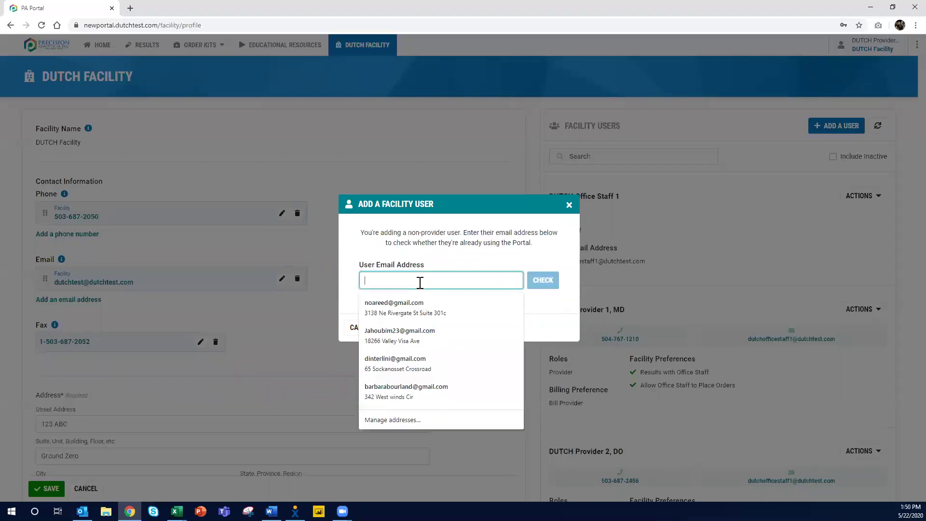
left_click(553, 319)
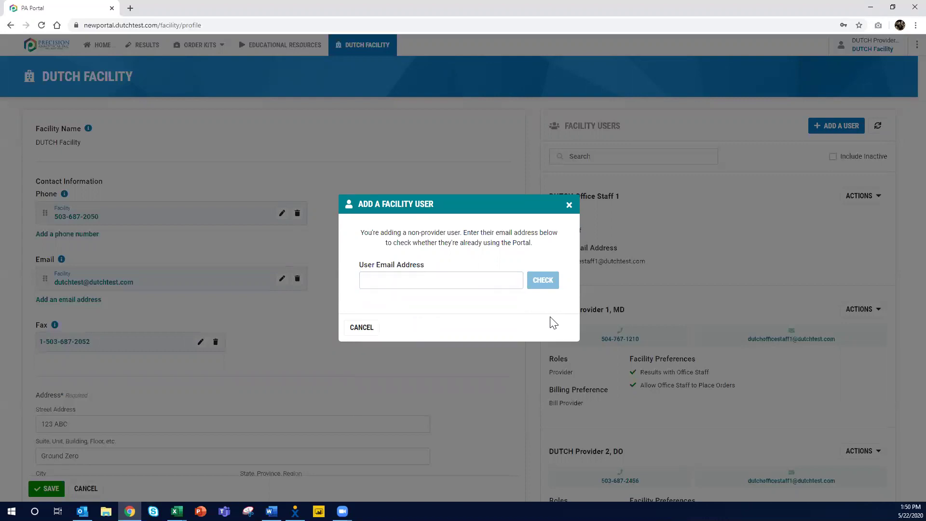
left_click(569, 205)
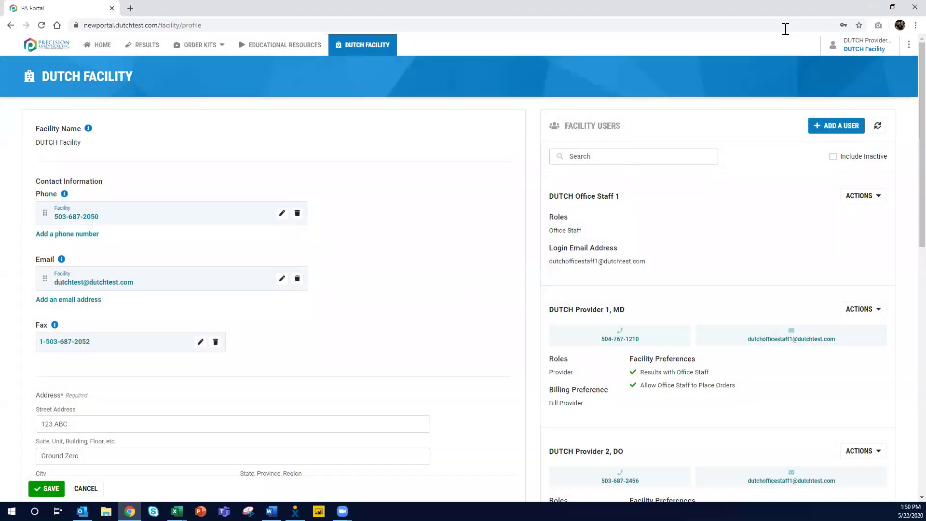
Show the available account and support options, and view the lab's contact details in the page footer.
left_click(908, 46)
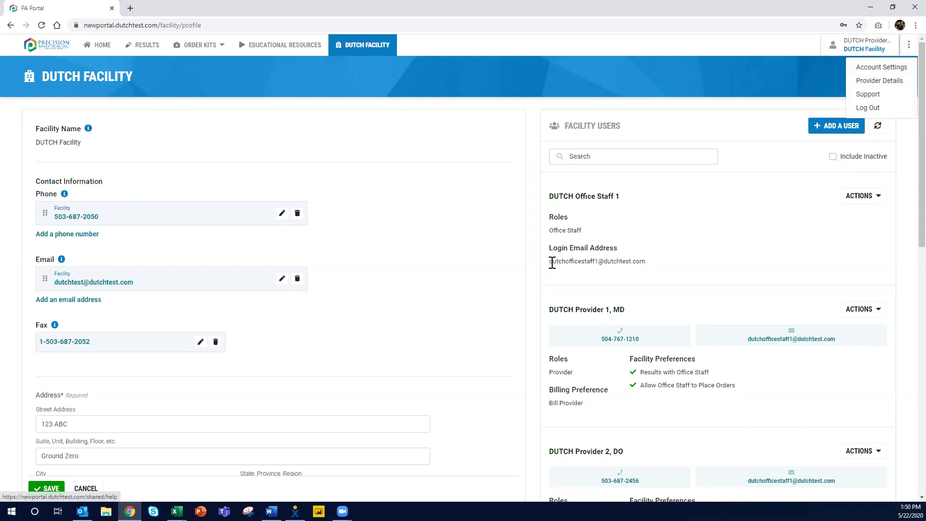
scroll(508, 271, "down", 9)
scroll(497, 298, "down", 3)
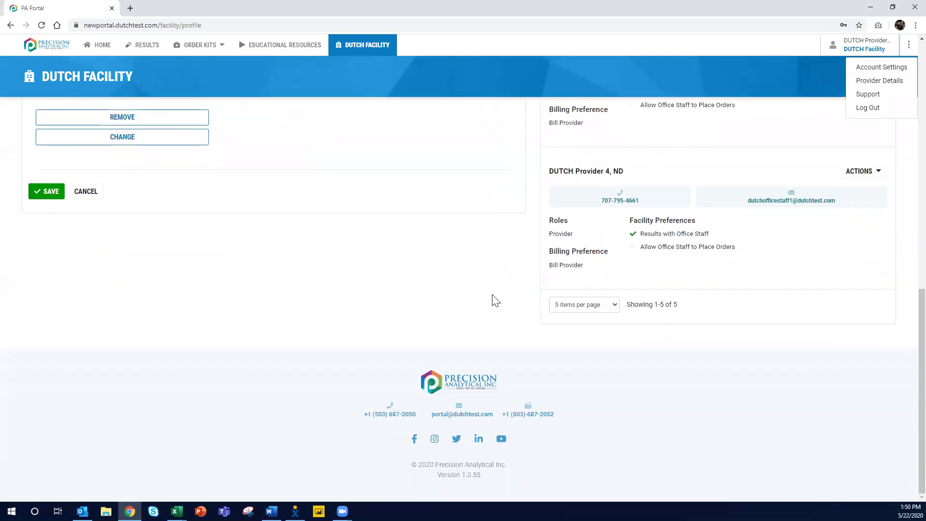